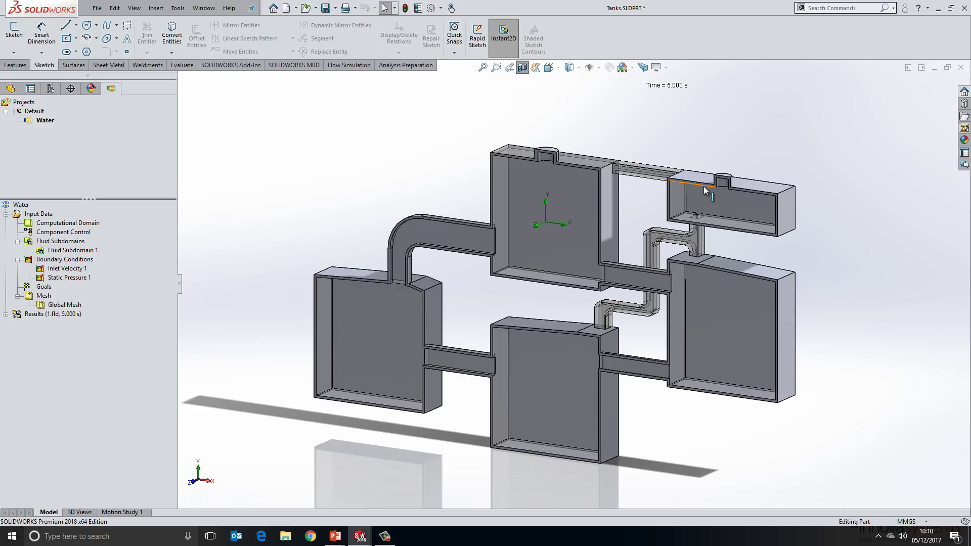
# Step: Open General Settings at Initial Conditions and select the Initial fluid concentration, currently Water
pyautogui.rightClick(34, 214)
pyautogui.click(74, 223)
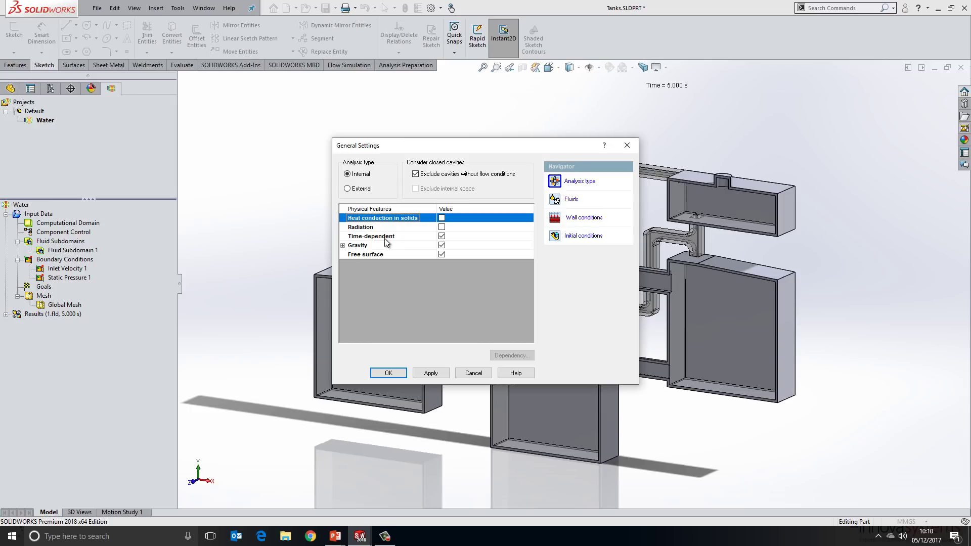
pyautogui.click(584, 200)
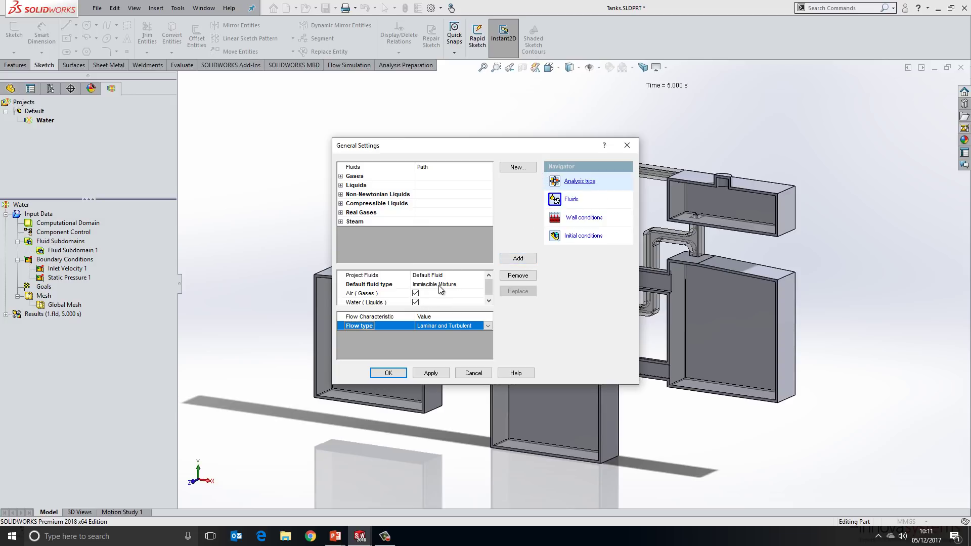
pyautogui.click(592, 237)
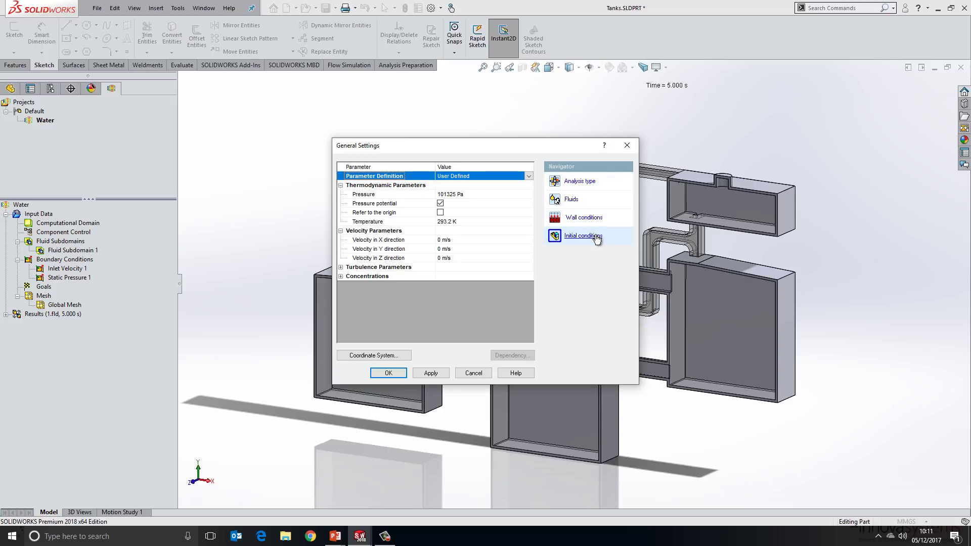
pyautogui.click(339, 276)
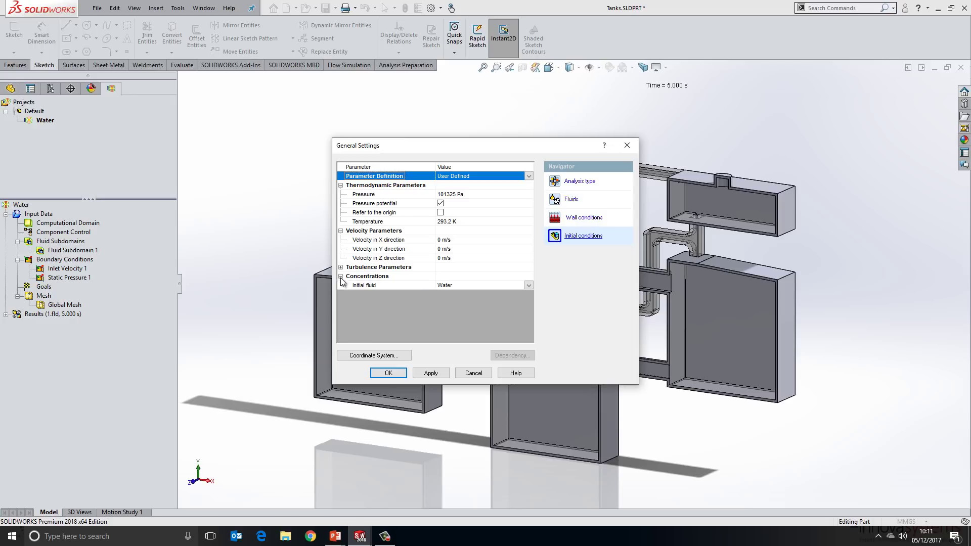
pyautogui.click(454, 286)
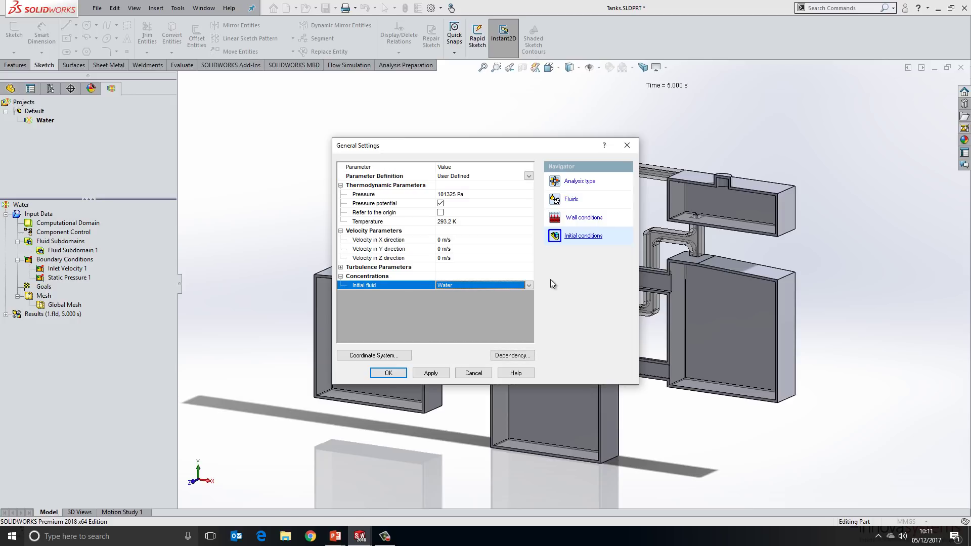
# Step: Make the initial fluid an F(h) table: Water from -0.188244 m, Air above -0.066 m
pyautogui.click(513, 356)
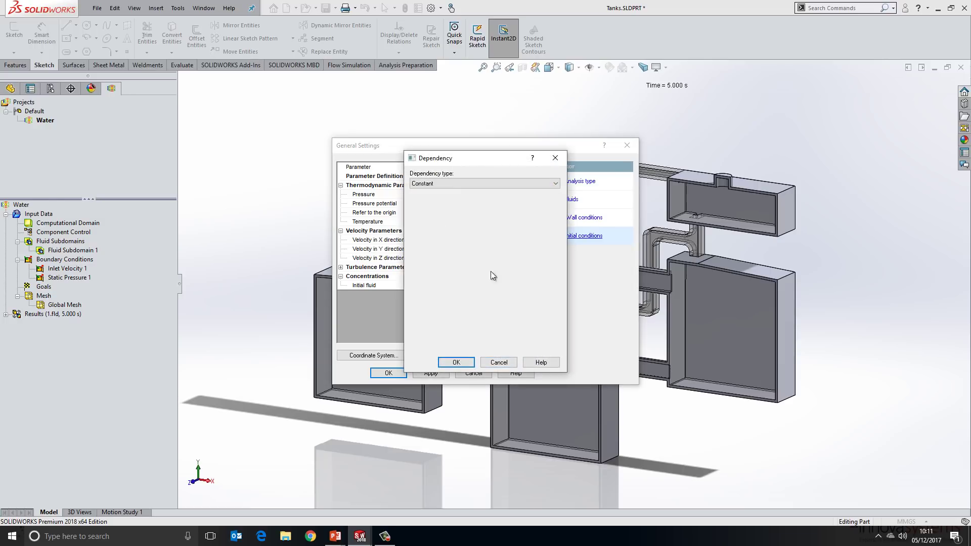
pyautogui.click(459, 185)
pyautogui.click(448, 197)
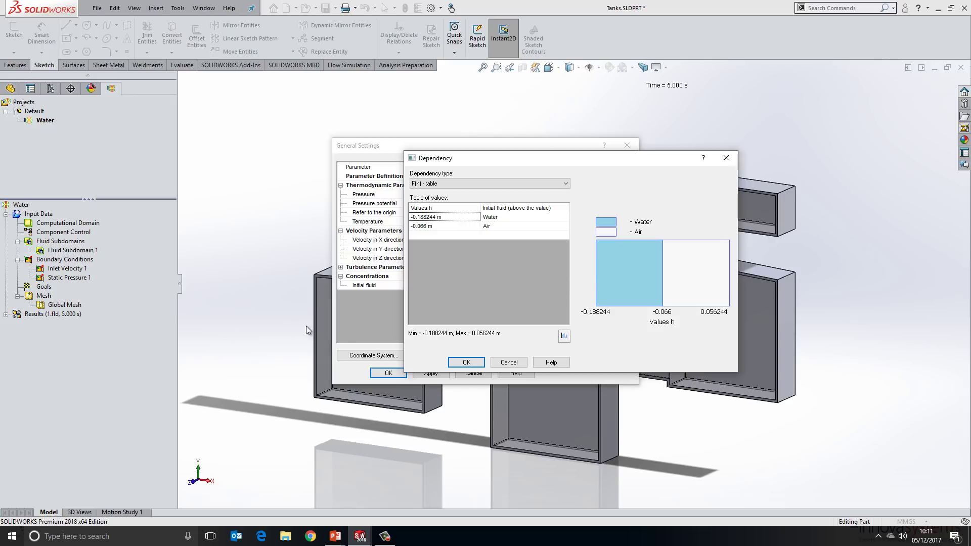
pyautogui.click(511, 363)
pyautogui.click(473, 373)
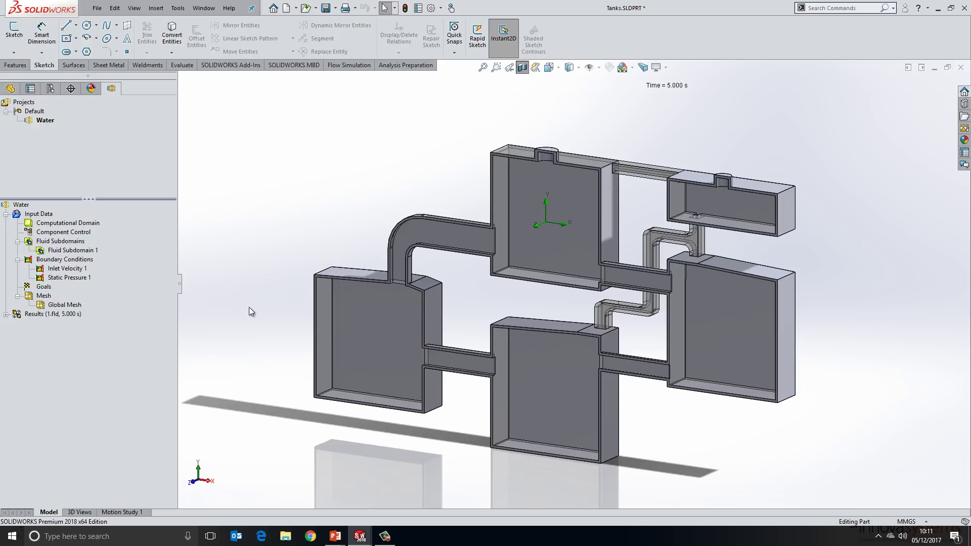
# Step: Insert a front-plane cut plot of Mass Fraction of Water contours with streamlines
pyautogui.click(6, 314)
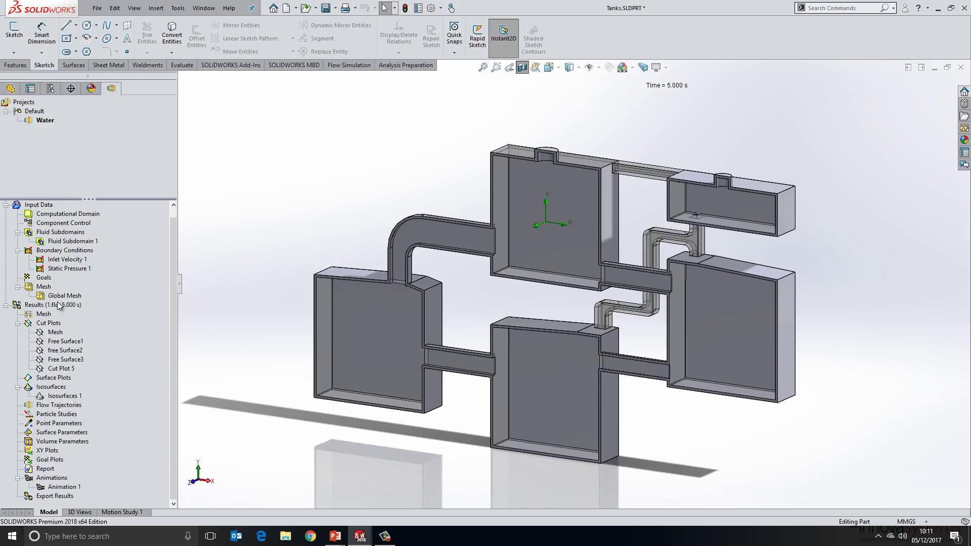
pyautogui.rightClick(51, 326)
pyautogui.click(75, 331)
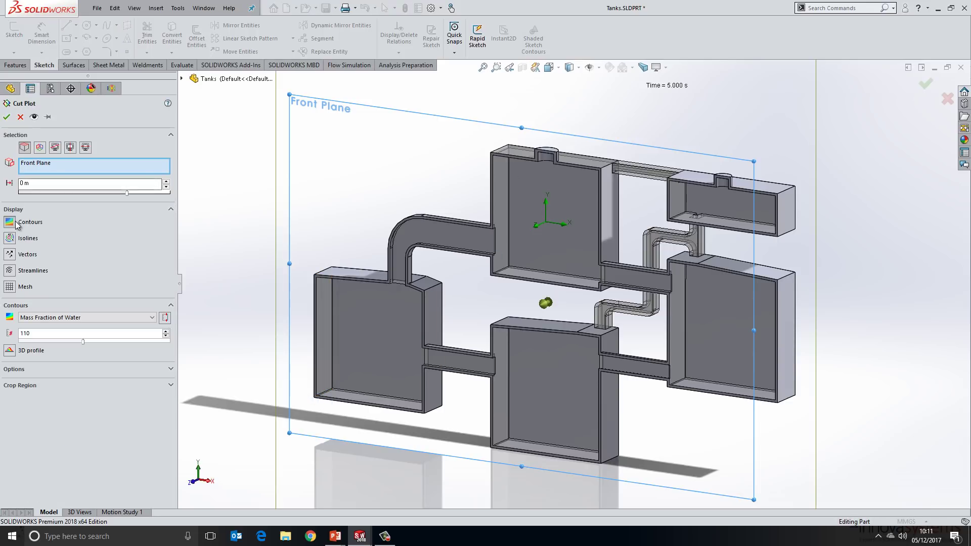
pyautogui.click(11, 271)
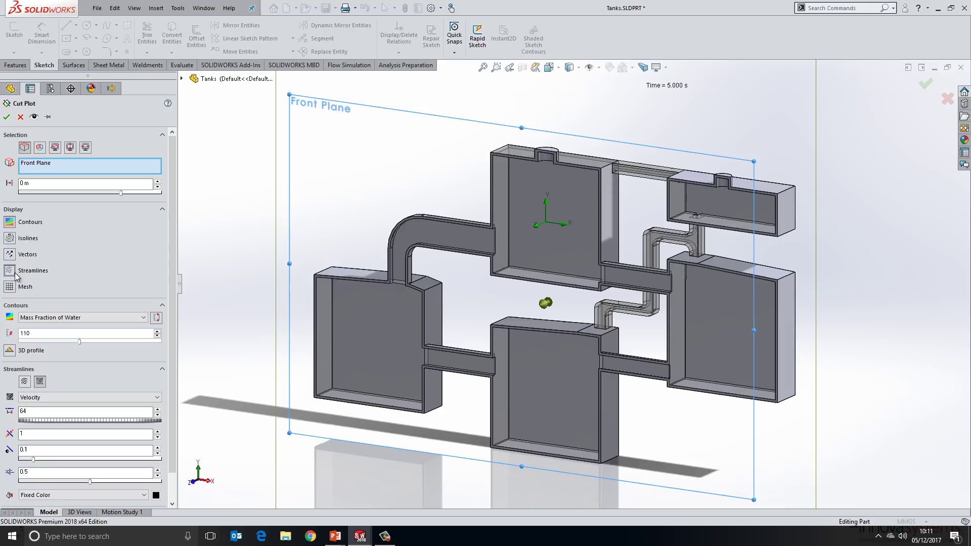
pyautogui.click(24, 381)
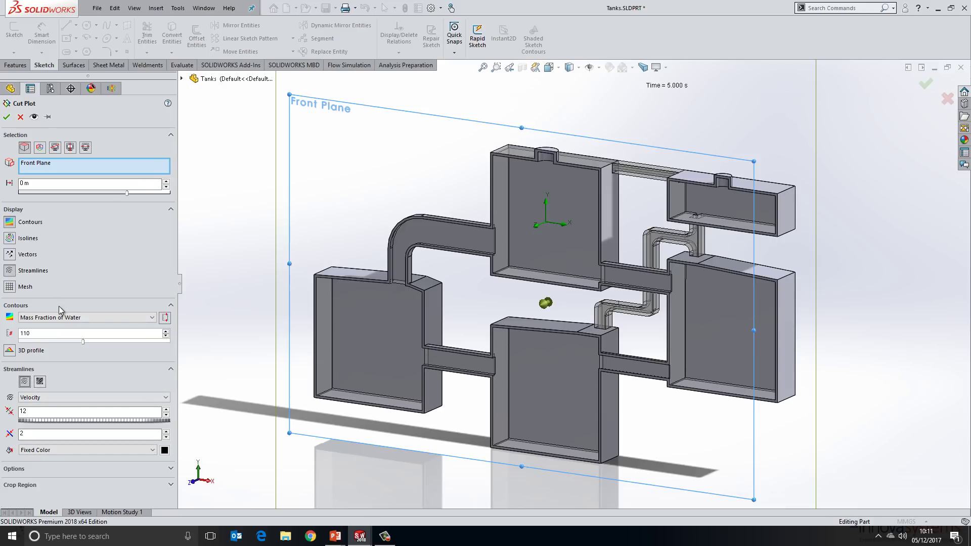
pyautogui.click(65, 322)
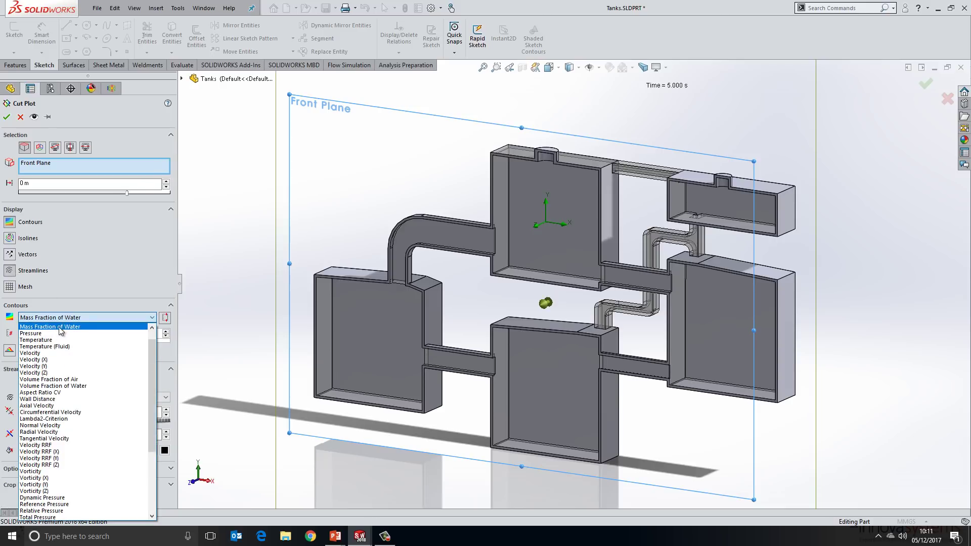
pyautogui.click(77, 326)
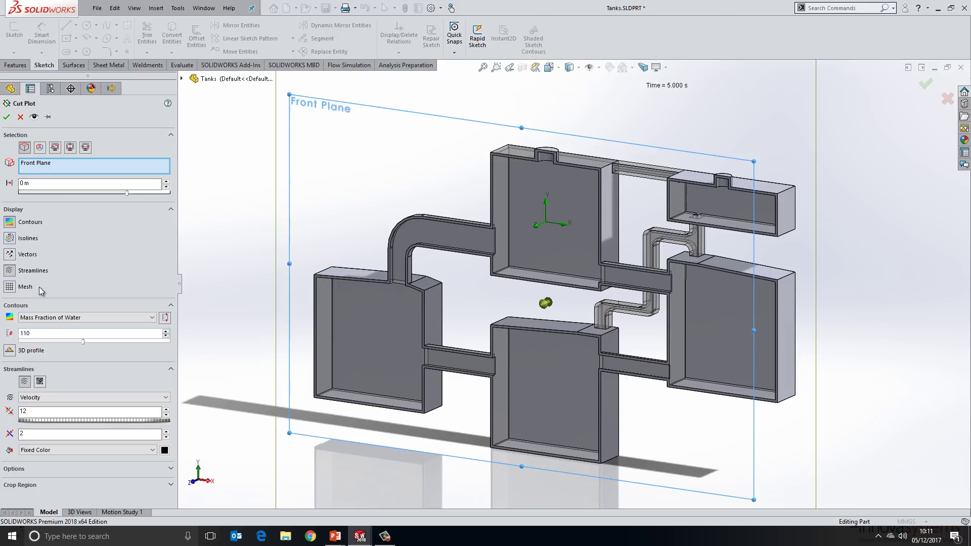
pyautogui.click(7, 117)
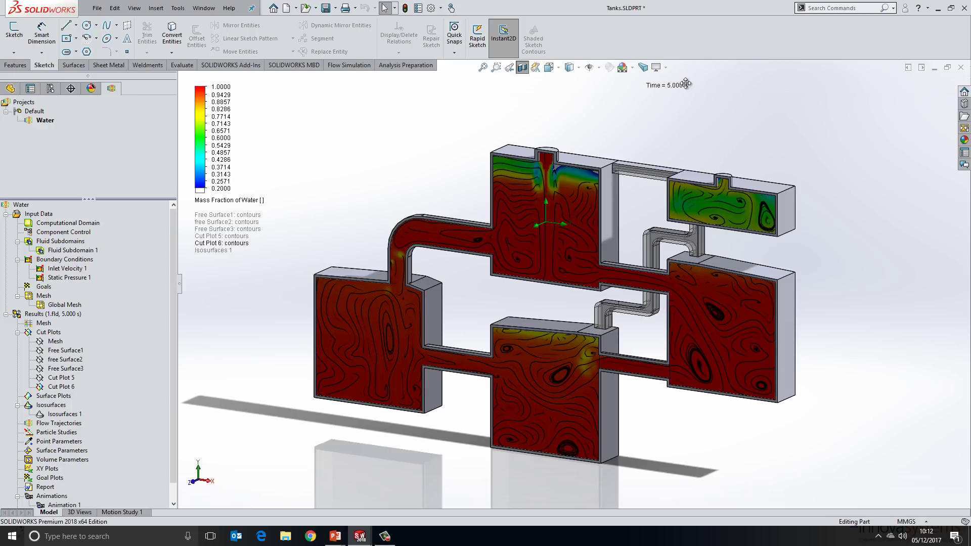
pyautogui.rightClick(57, 313)
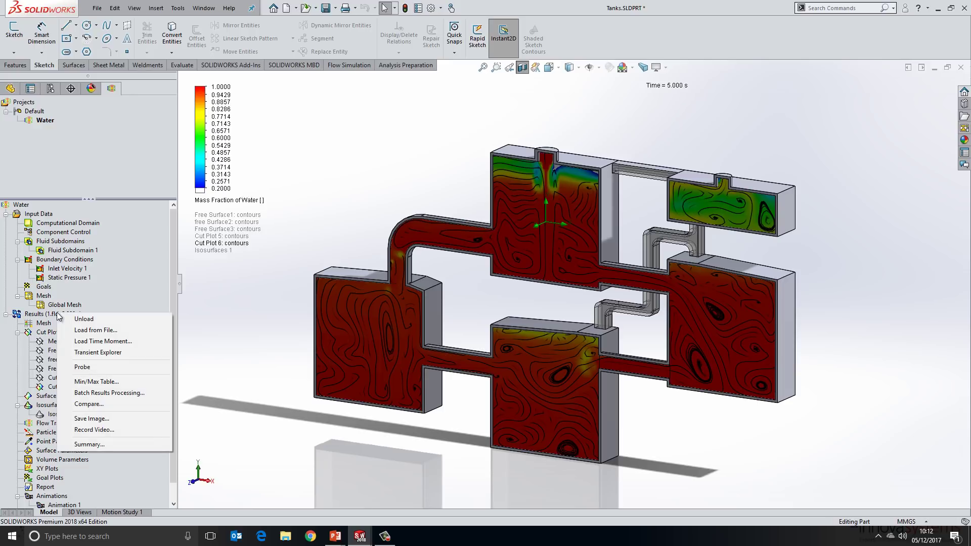
# Step: Load the results from the 1.84 s time moment
pyautogui.click(112, 343)
pyautogui.click(77, 150)
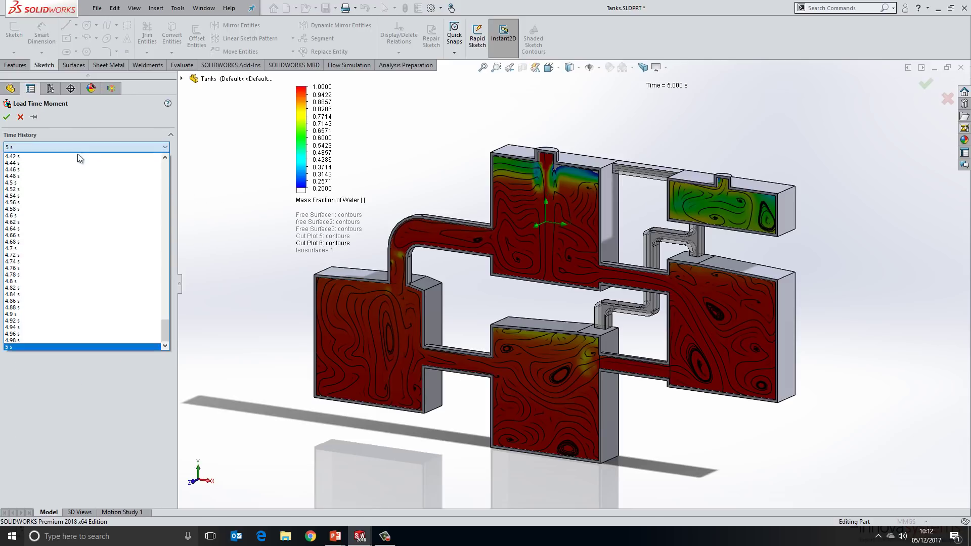
pyautogui.scroll(5, 101, 223)
pyautogui.scroll(13, 103, 232)
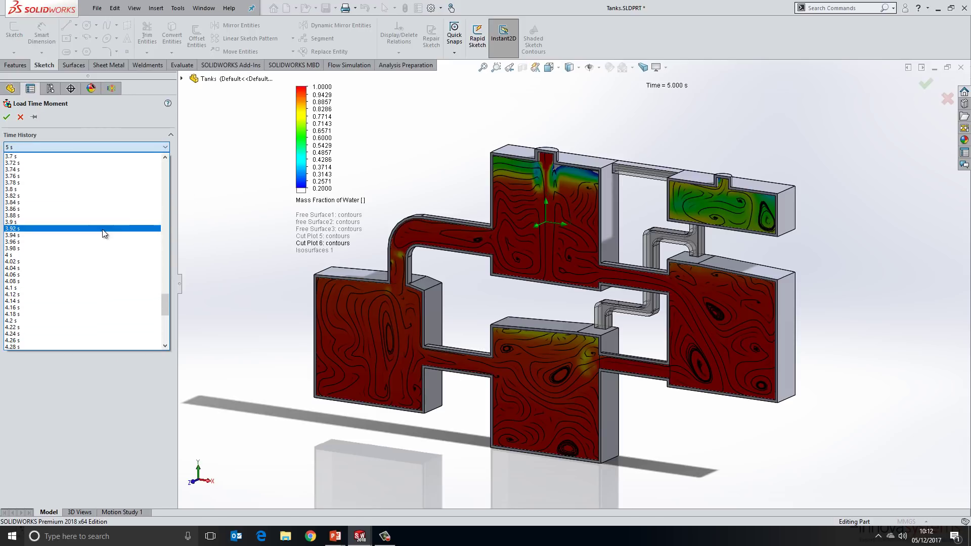
pyautogui.scroll(20, 105, 202)
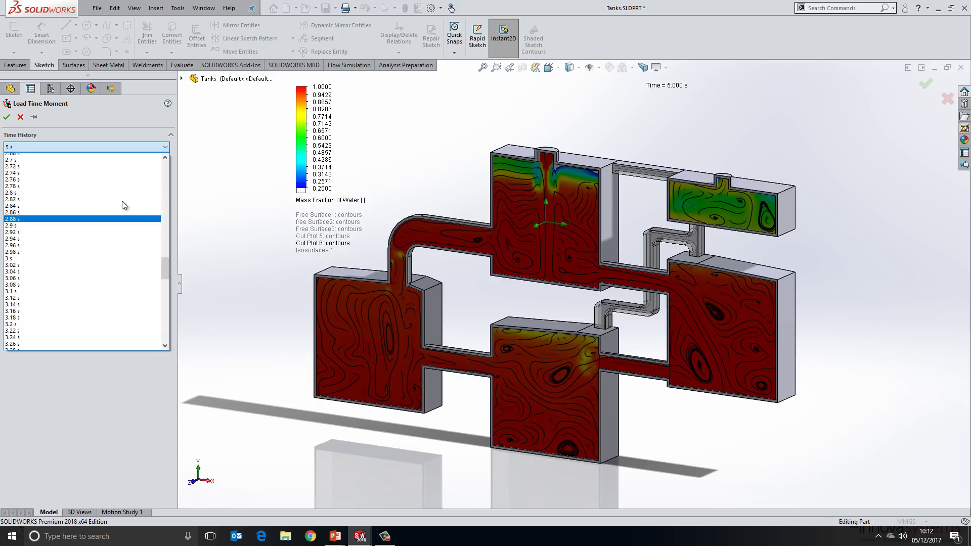
pyautogui.scroll(3, 114, 214)
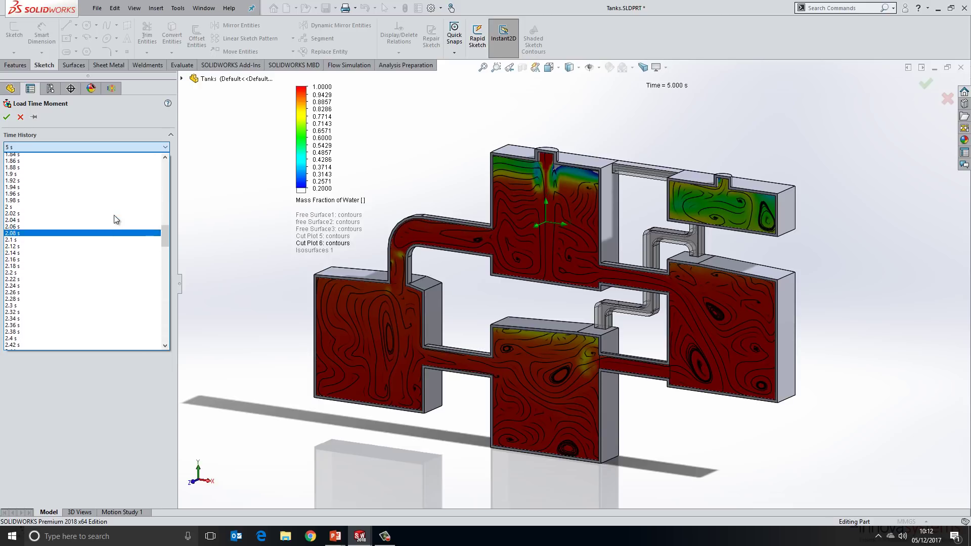
pyautogui.click(87, 177)
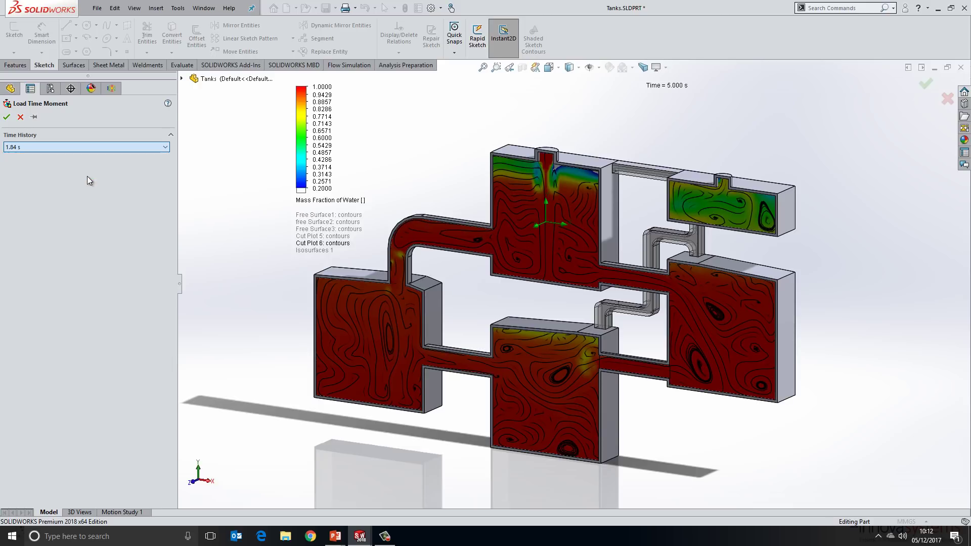
pyautogui.click(7, 117)
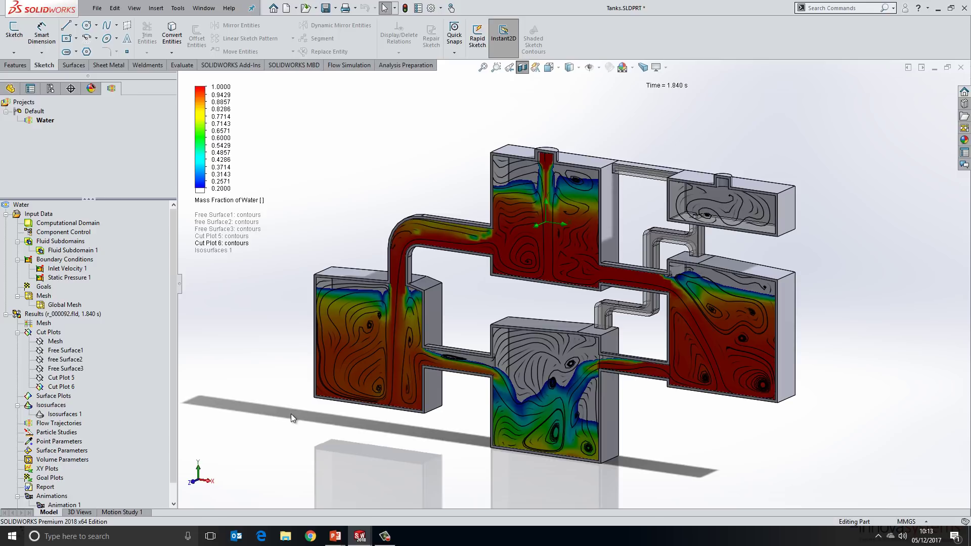
pyautogui.scroll(-1, 133, 396)
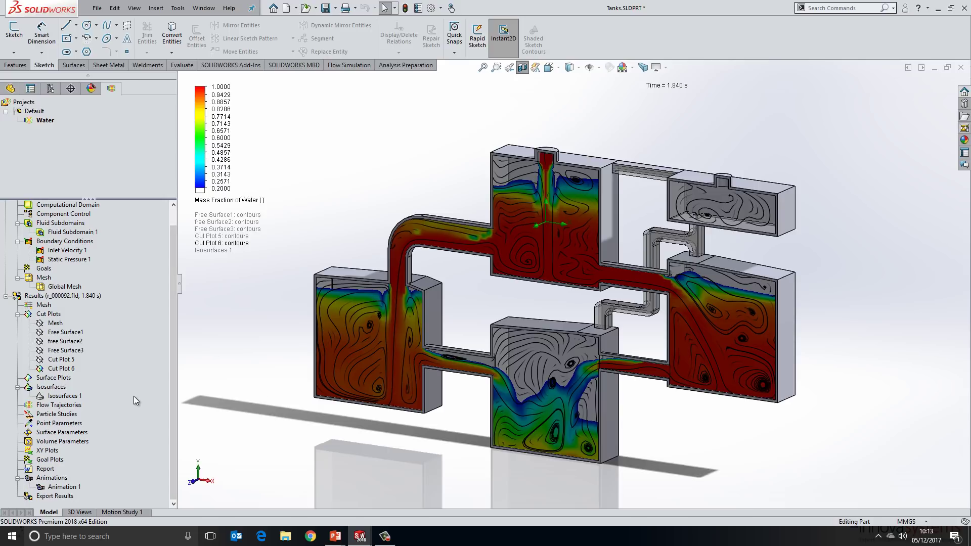
# Step: Turn off the streamlines in Cut Plot 6
pyautogui.rightClick(59, 368)
pyautogui.click(99, 209)
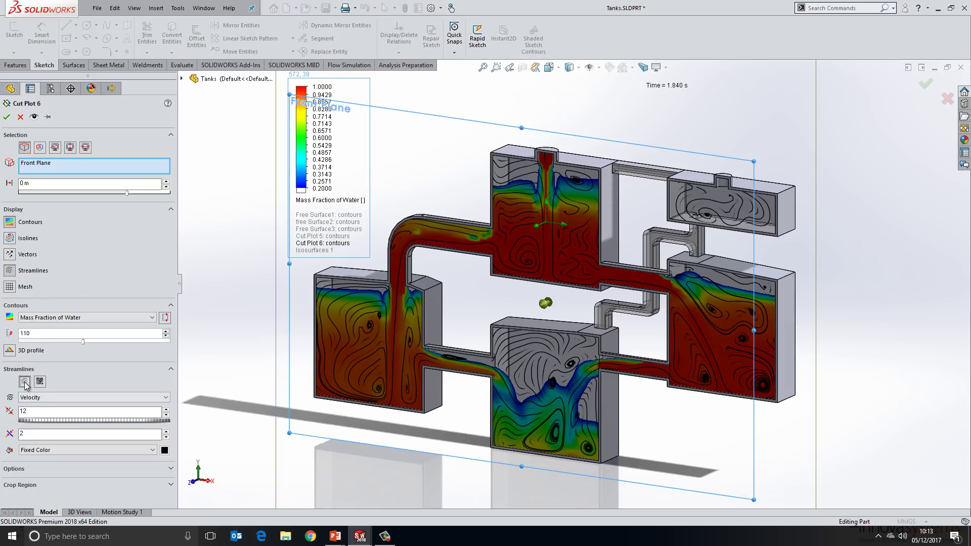
pyautogui.click(9, 270)
pyautogui.click(7, 118)
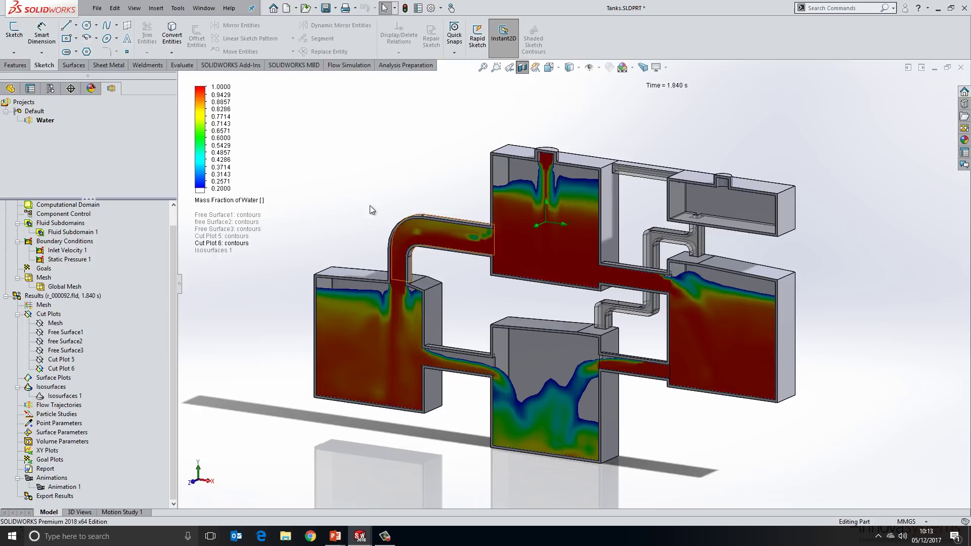
# Step: Switch the colour bar to the white-to-blue palette and insert a new animation
pyautogui.doubleClick(195, 174)
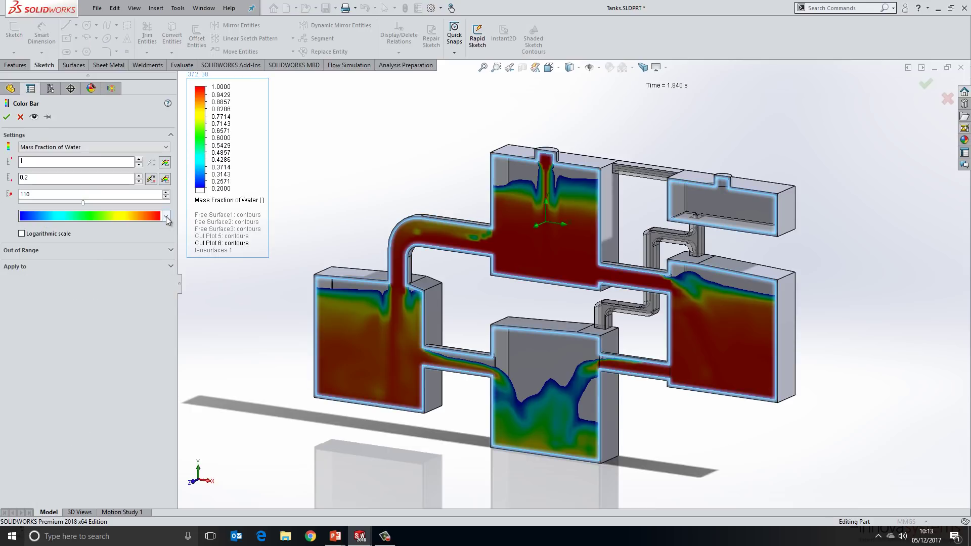
pyautogui.click(166, 217)
pyautogui.click(148, 382)
pyautogui.click(6, 117)
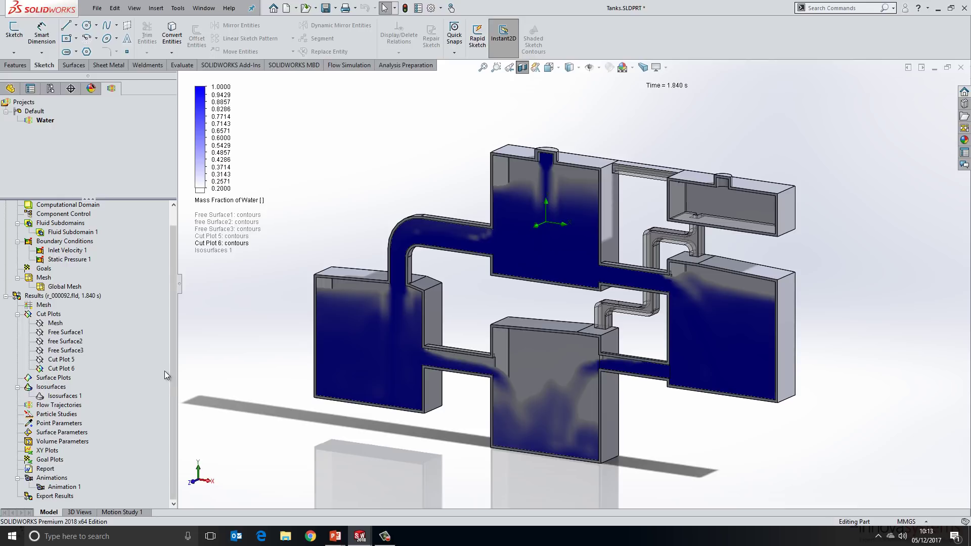
pyautogui.rightClick(55, 479)
pyautogui.click(72, 484)
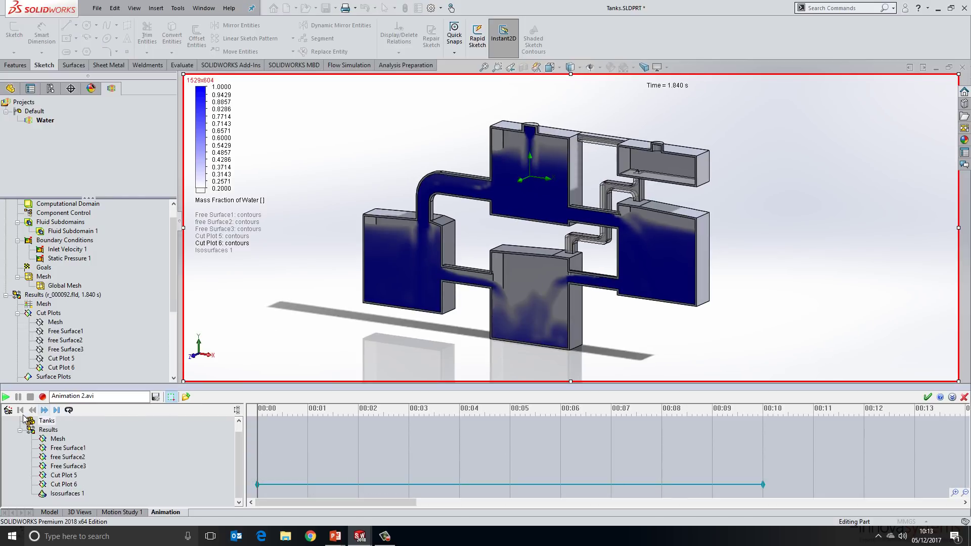
# Step: Use the Animation Wizard to replace all tracks with a 0–5 s Scenario animation
pyautogui.click(7, 411)
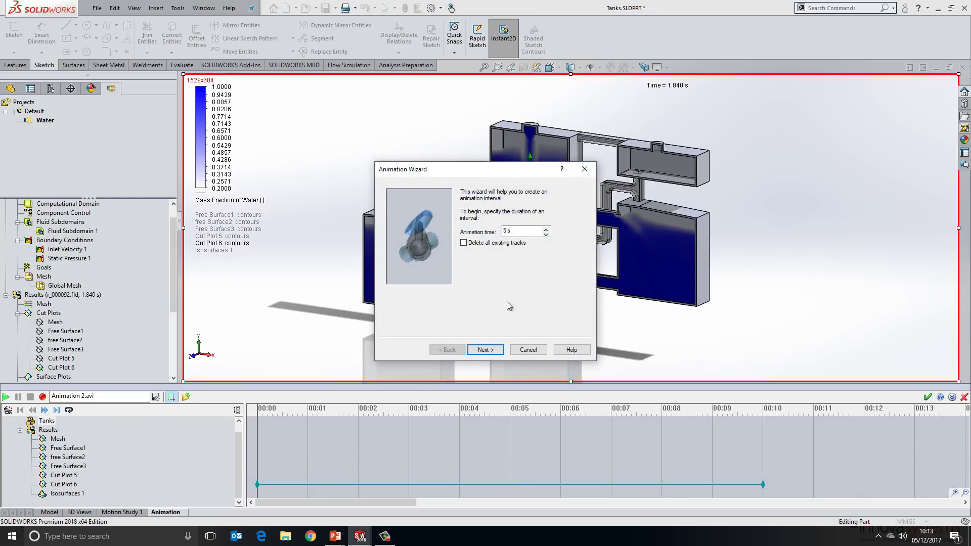
pyautogui.click(471, 243)
pyautogui.click(484, 350)
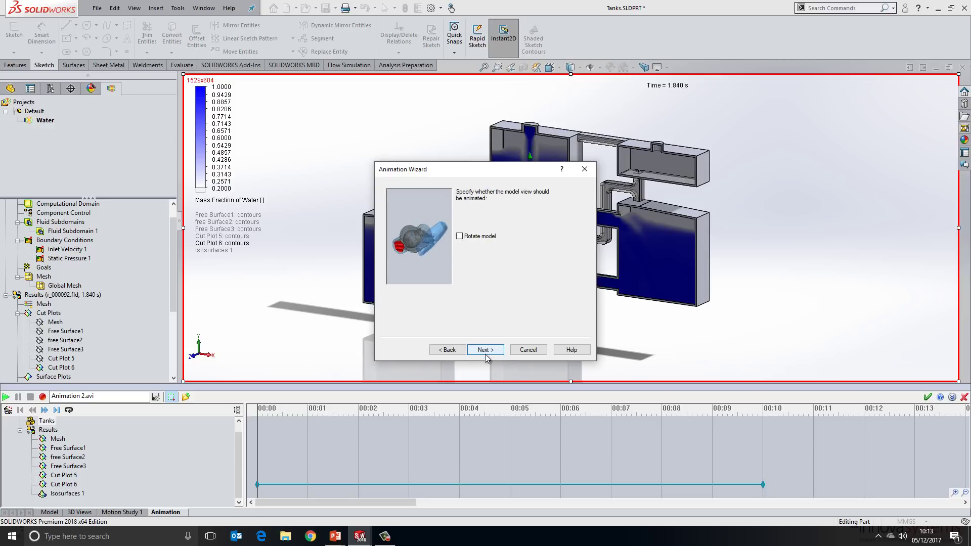
pyautogui.click(484, 350)
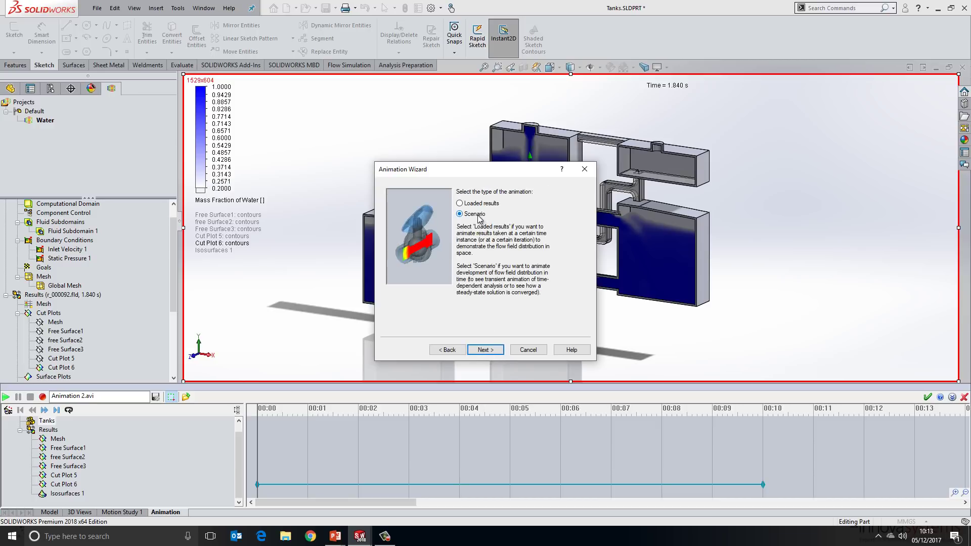
pyautogui.click(485, 350)
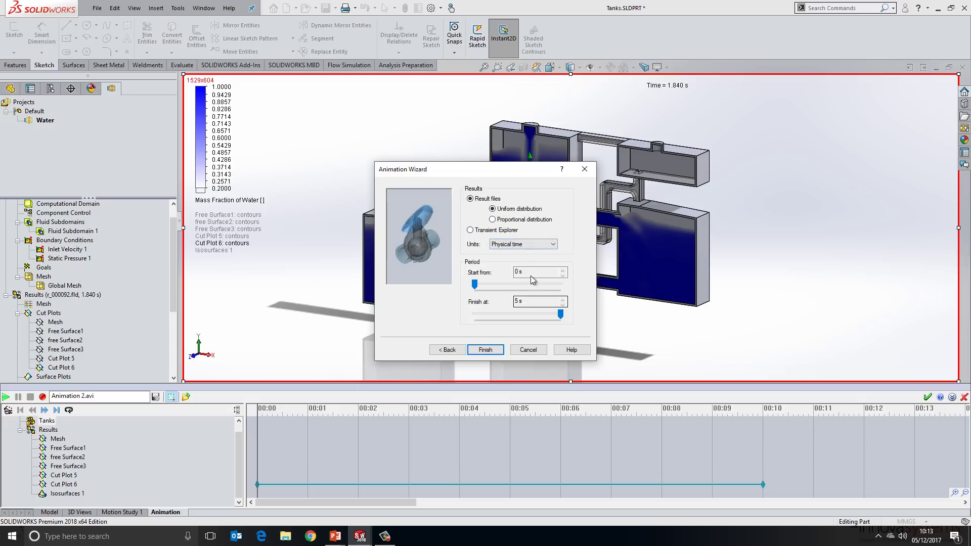
pyautogui.click(486, 350)
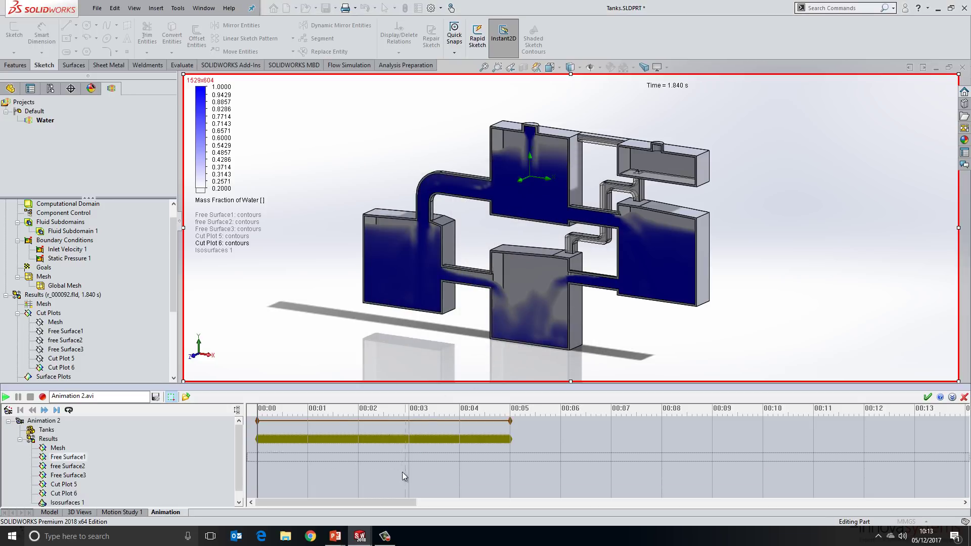
pyautogui.scroll(-1, 172, 456)
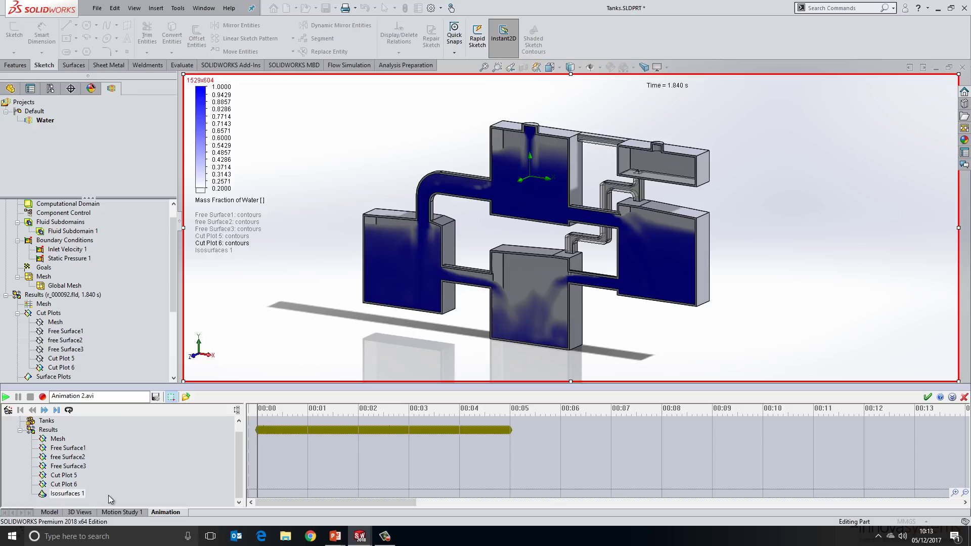
# Step: Stretch Cut Plot 6's key to 0–5 s, play the animation, then switch to Car Mirror.SLDPRT
pyautogui.rightClick(258, 483)
pyautogui.click(280, 503)
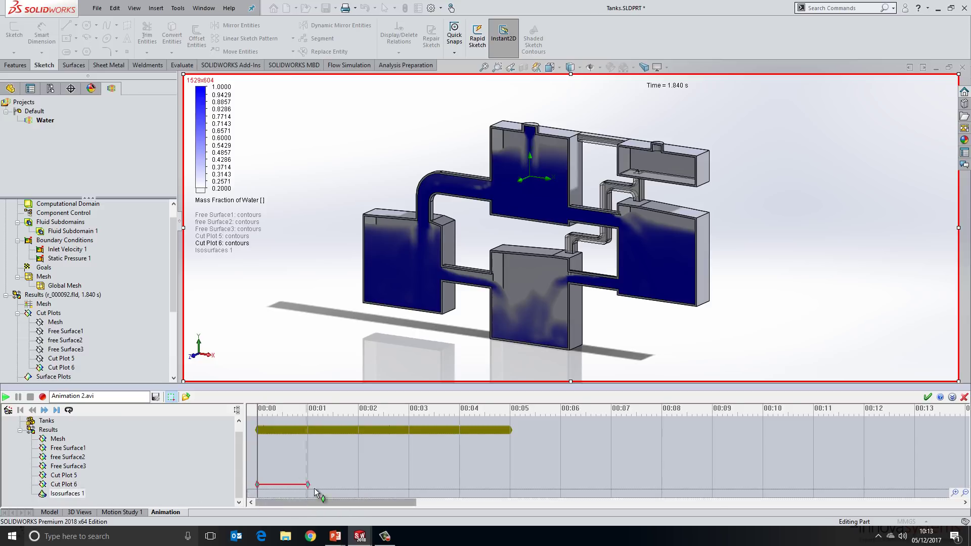
pyautogui.moveTo(314, 488); pyautogui.dragTo(512, 473)
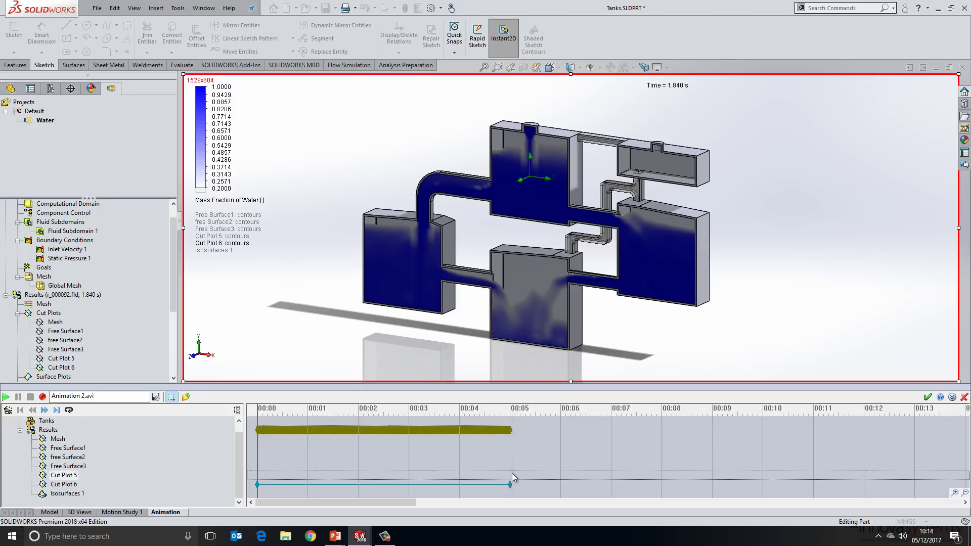
pyautogui.click(5, 397)
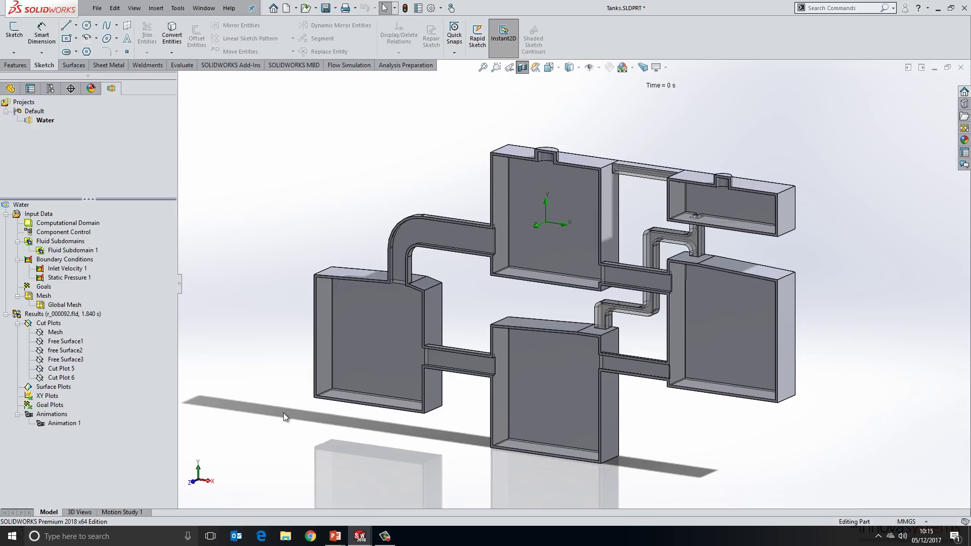
pyautogui.hotkey('ctrl', 'Tab')
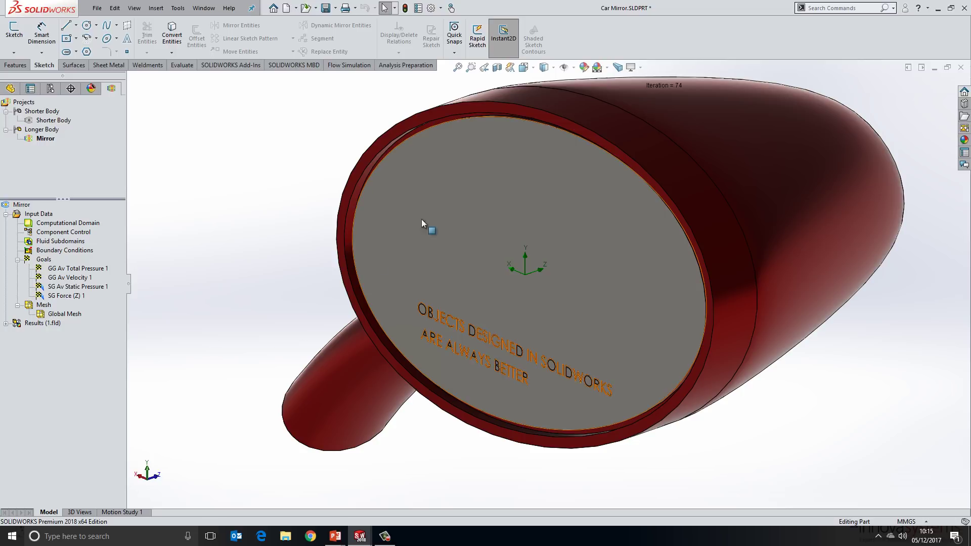
# Step: Reorient the mirror view and expand Results (1.fld) to list its plots
pyautogui.scroll(6, 501, 212)
pyautogui.moveTo(622, 266); pyautogui.dragTo(541, 303, button='middle')
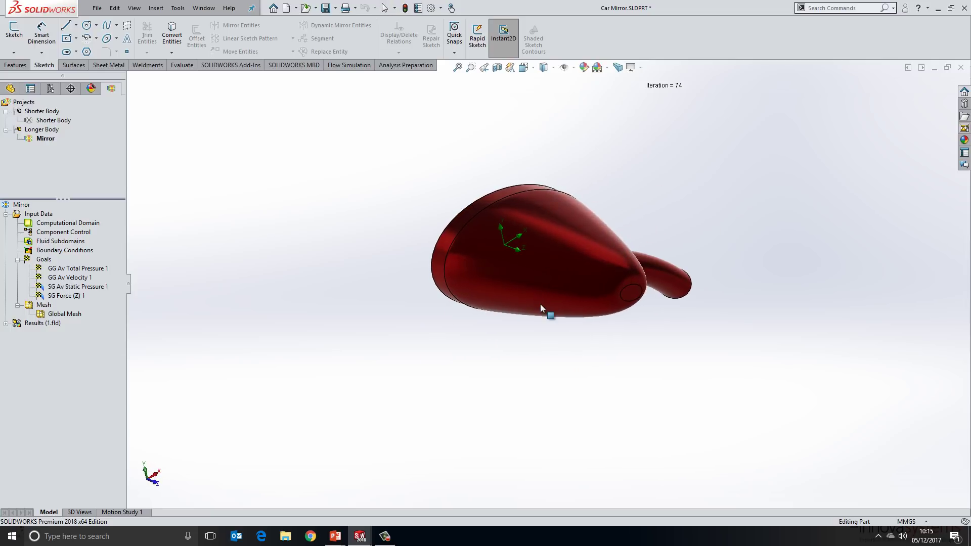
pyautogui.scroll(-2, 630, 231)
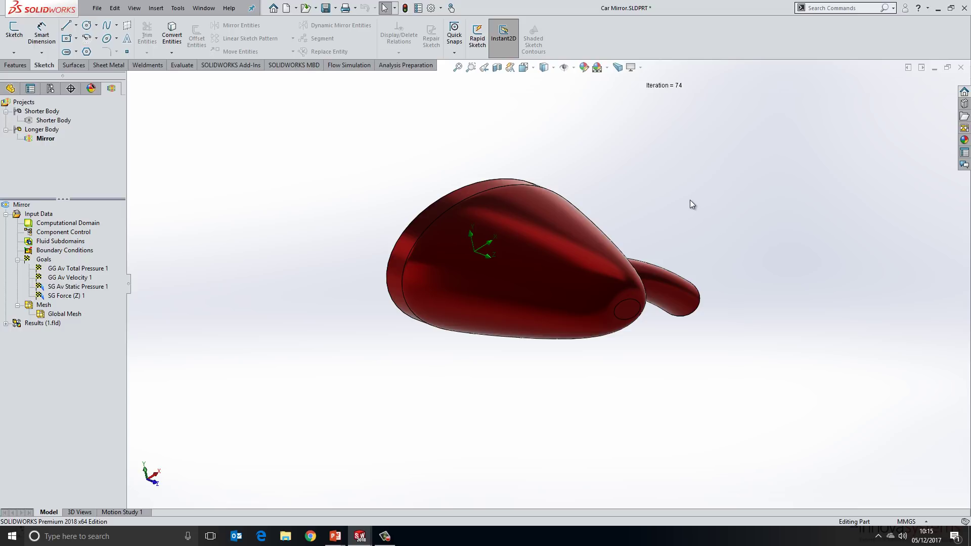
pyautogui.click(6, 324)
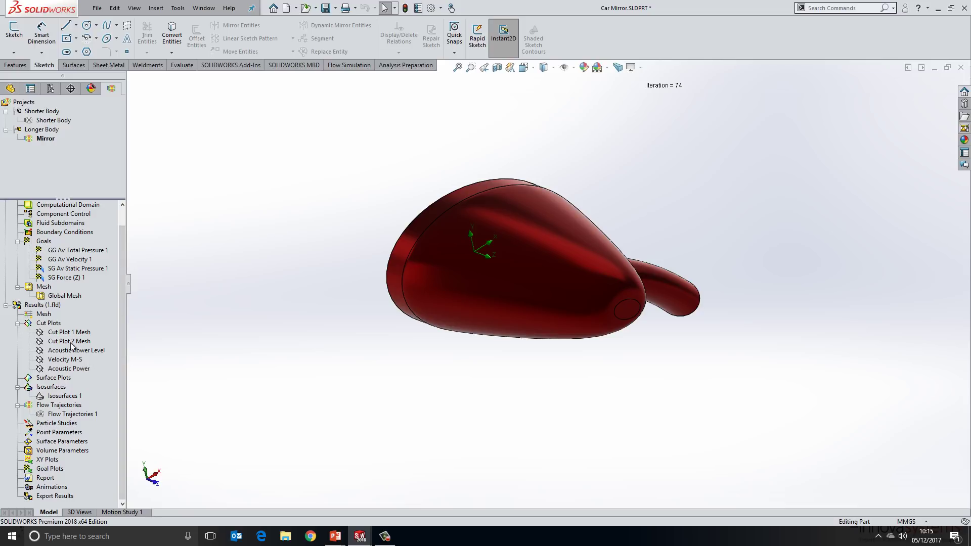
pyautogui.rightClick(58, 360)
pyautogui.click(93, 383)
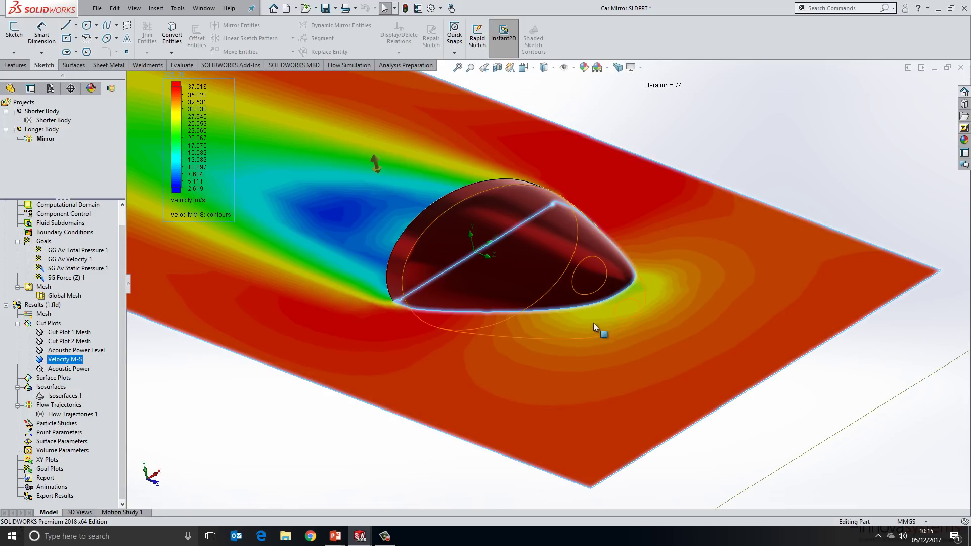
pyautogui.moveTo(593, 324); pyautogui.dragTo(678, 259, button='middle')
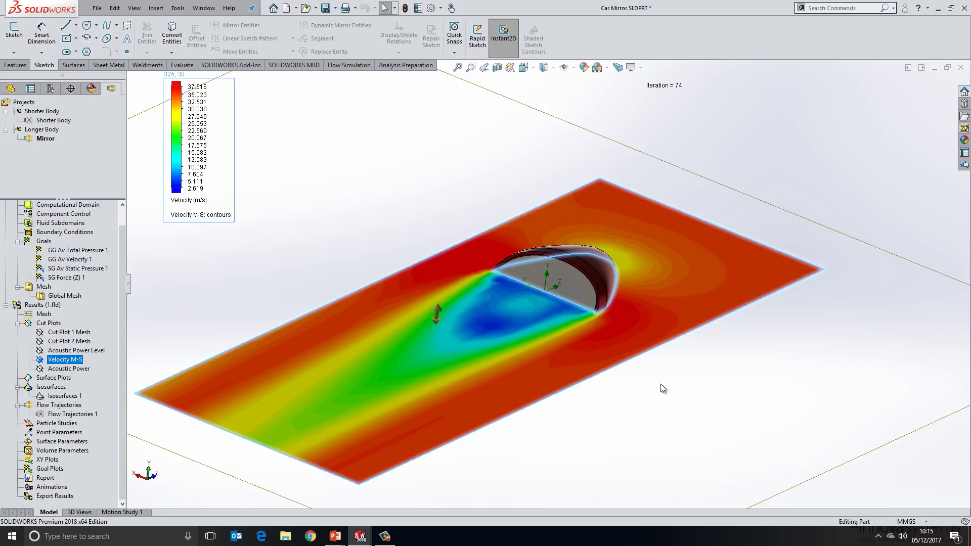
pyautogui.moveTo(650, 416); pyautogui.dragTo(639, 414, button='middle')
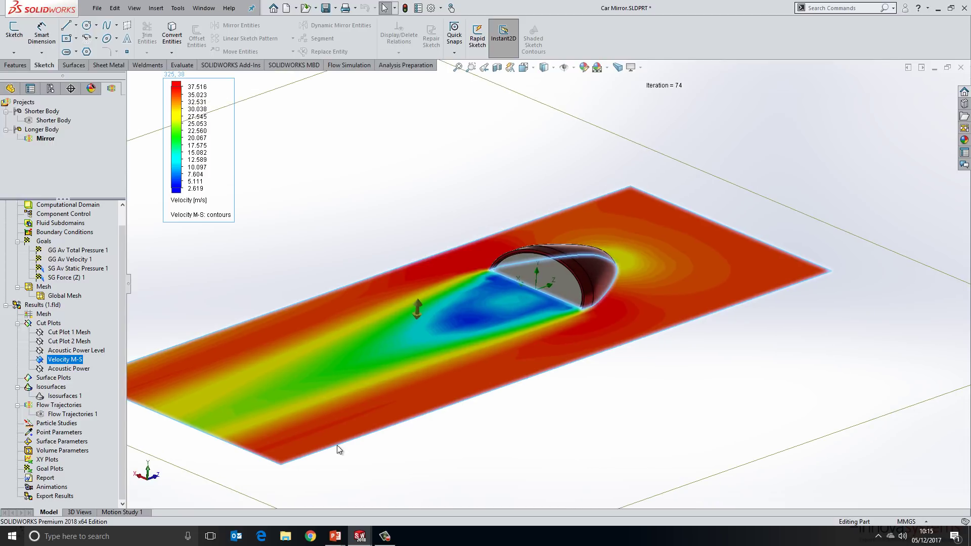
pyautogui.rightClick(66, 362)
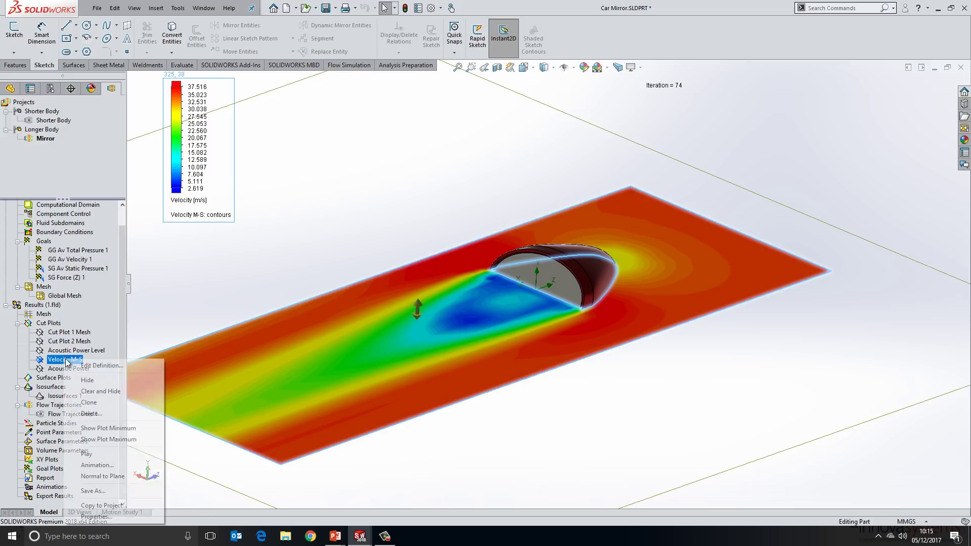
pyautogui.click(68, 380)
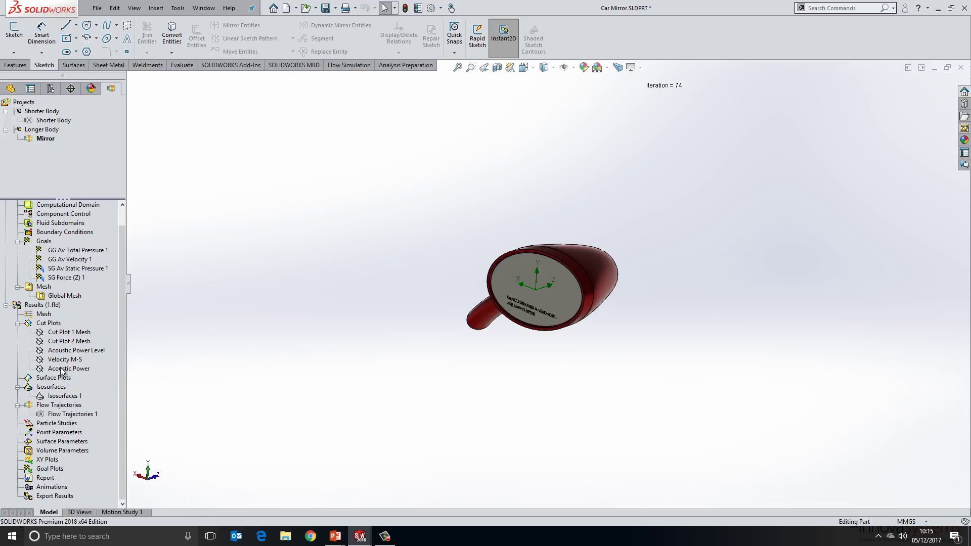
# Step: Show the Acoustic Power cut plot and rotate to face its plane behind the mirror
pyautogui.rightClick(61, 371)
pyautogui.click(111, 386)
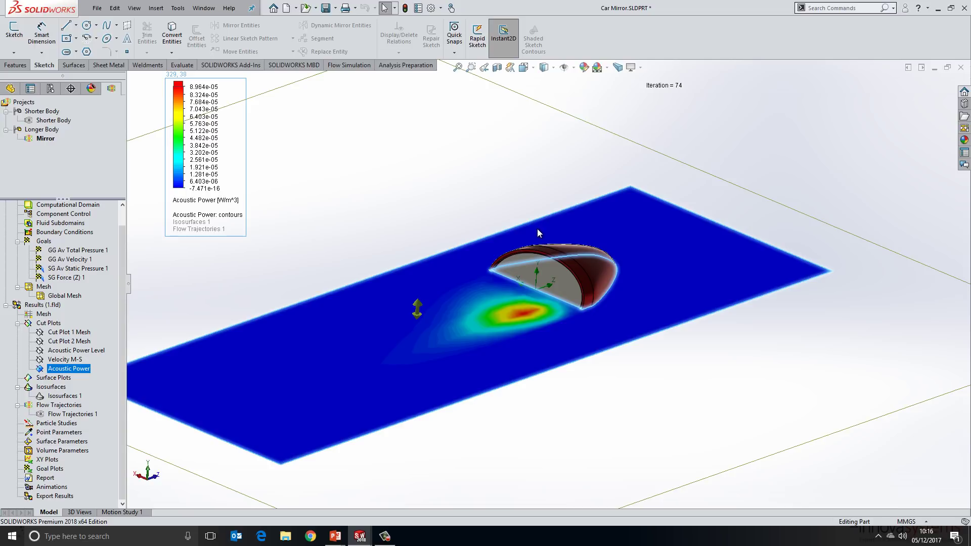
pyautogui.moveTo(538, 230); pyautogui.dragTo(517, 309, button='middle')
pyautogui.moveTo(390, 322)
pyautogui.mouseDown(button='middle')
pyautogui.moveTo(372, 256)
pyautogui.moveTo(372, 393)
pyautogui.moveTo(374, 299)
pyautogui.moveTo(372, 318)
pyautogui.mouseUp(button='middle')
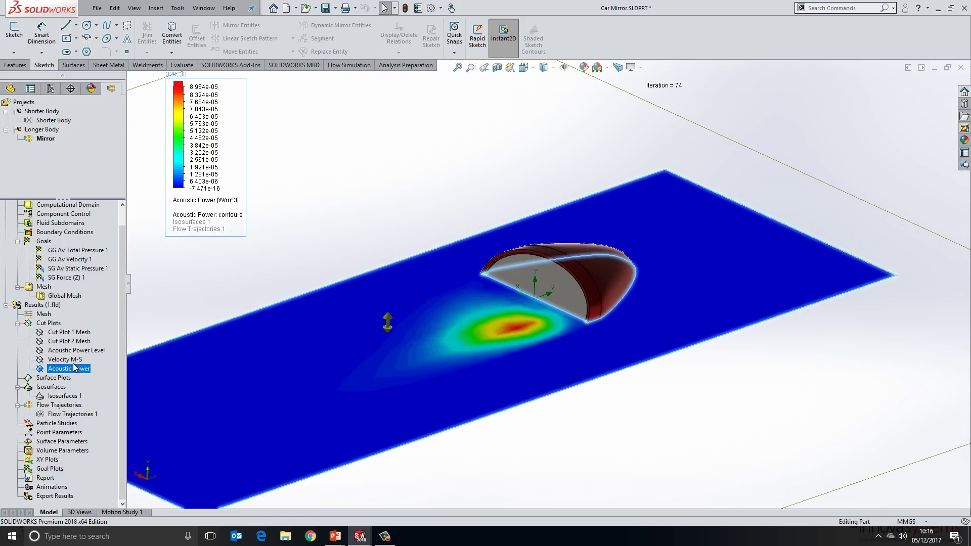
# Step: Hide Acoustic Power and show Flow Trajectories 1, viewed side-on
pyautogui.rightClick(71, 370)
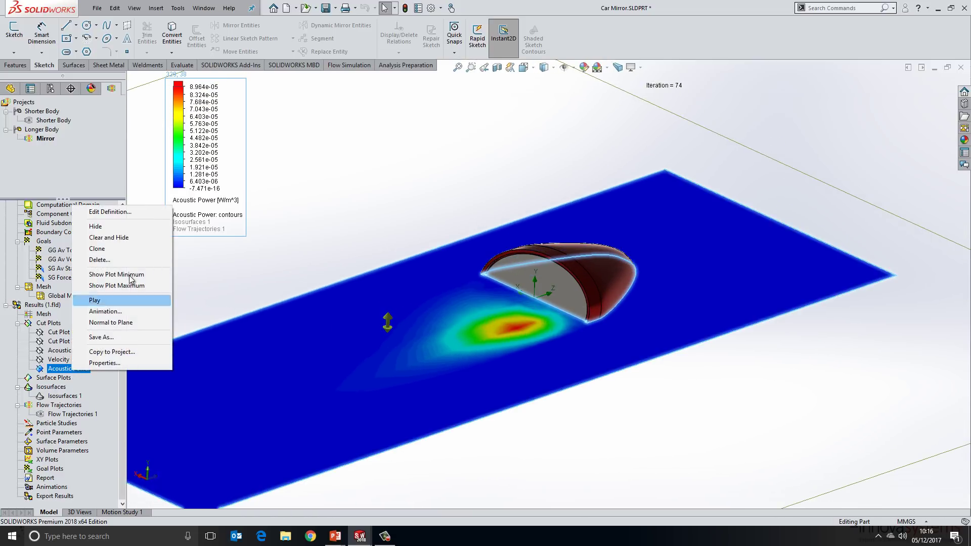
pyautogui.click(124, 227)
pyautogui.rightClick(67, 418)
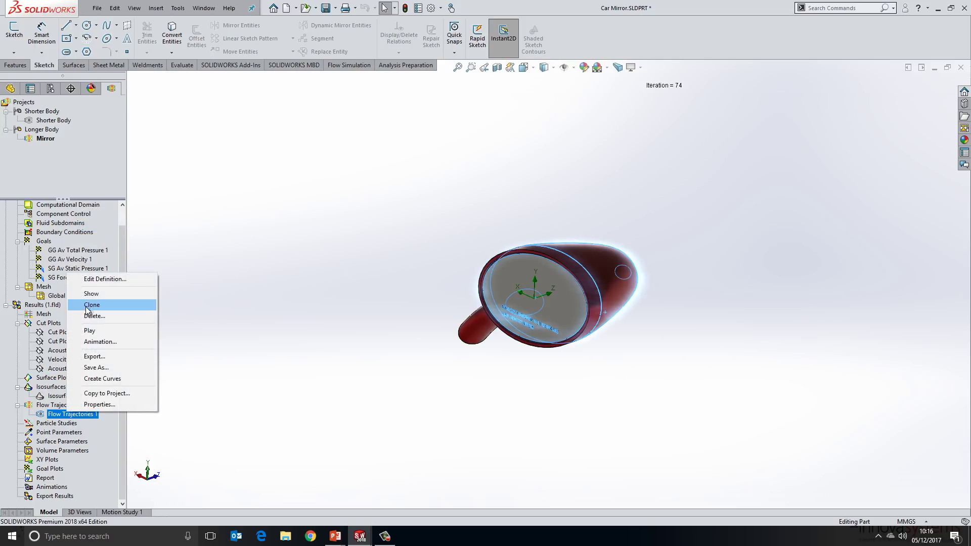
pyautogui.click(93, 294)
pyautogui.moveTo(689, 464); pyautogui.dragTo(528, 433, button='middle')
# Step: Play the Flow Trajectories 1 animation and view the mirror face-on
pyautogui.click(63, 415)
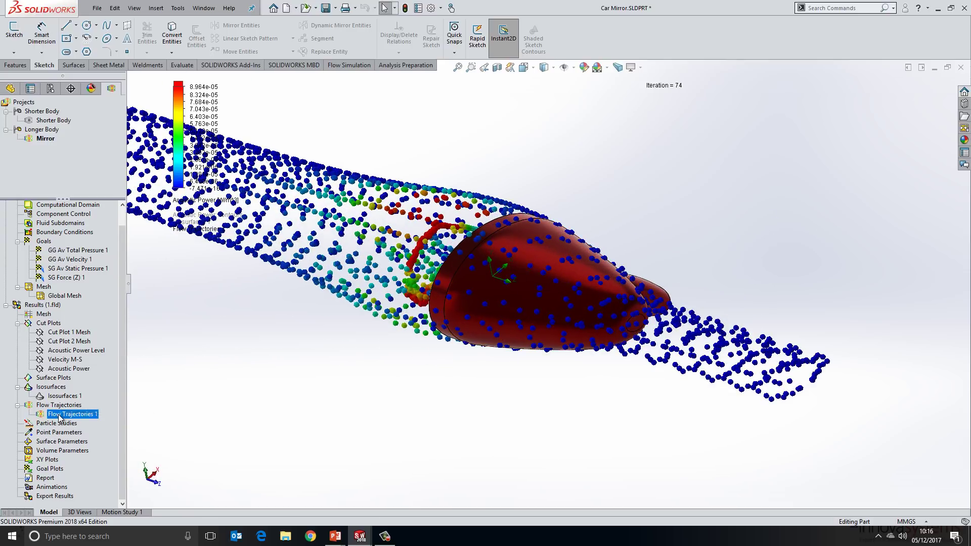
pyautogui.rightClick(63, 414)
pyautogui.click(84, 334)
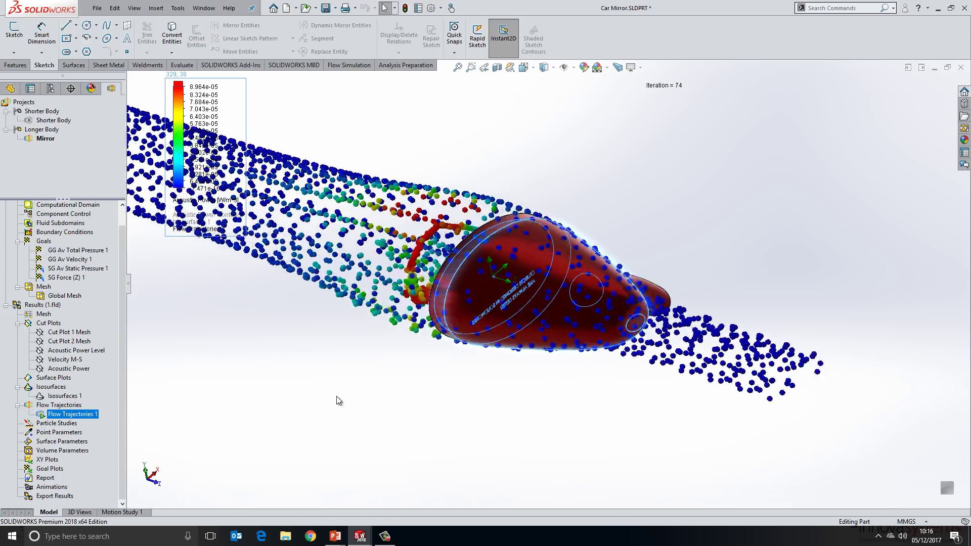
pyautogui.moveTo(336, 393); pyautogui.dragTo(421, 449, button='middle')
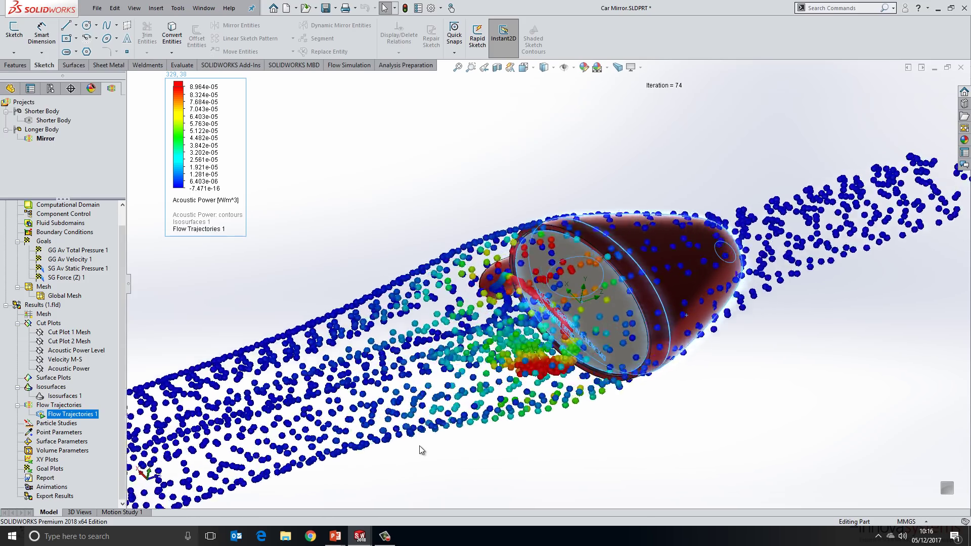
# Step: Switch back to the full-screen PowerPoint Slide Show window with Alt+Tab
pyautogui.hotkey('alt', 'Tab')
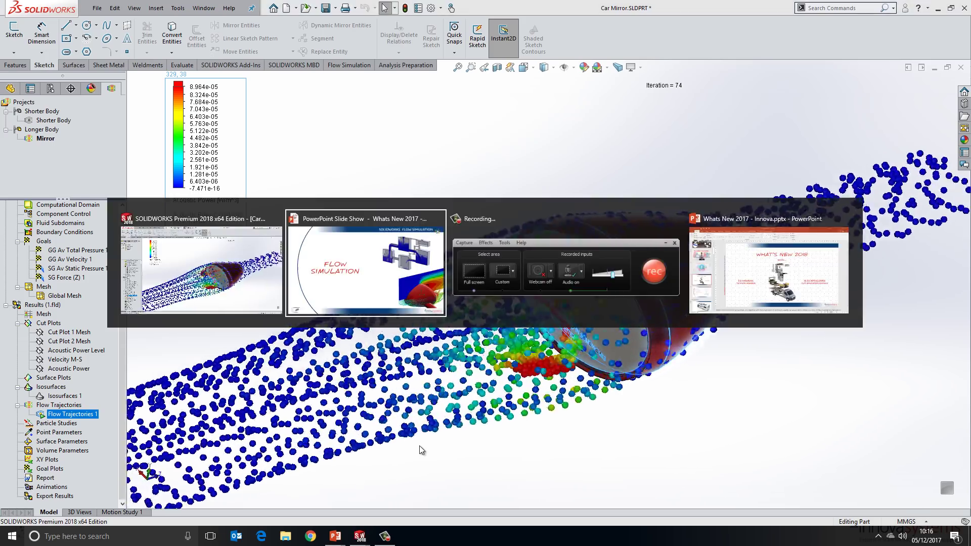